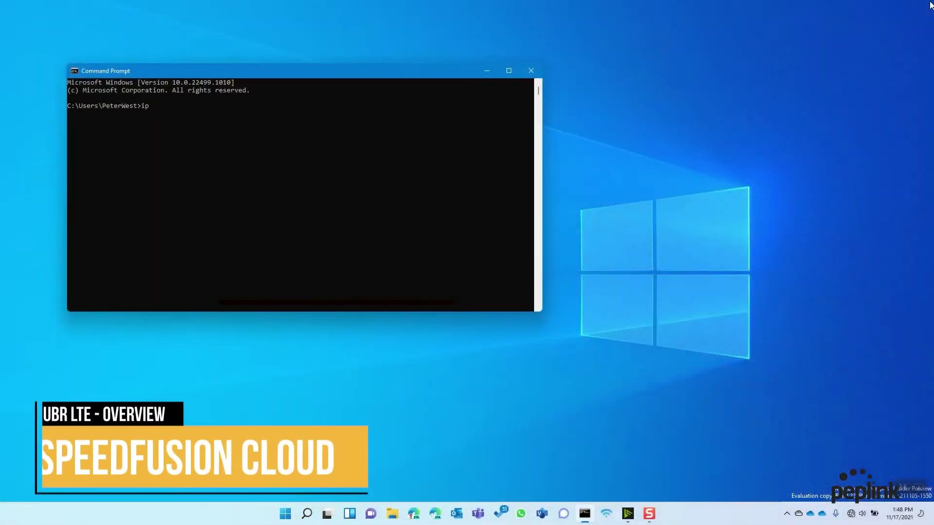
Run ipconfig to show Ethernet IPv4 192.168.50.13 and gateway 192.168.50.1, then launch the browser.
type("con")
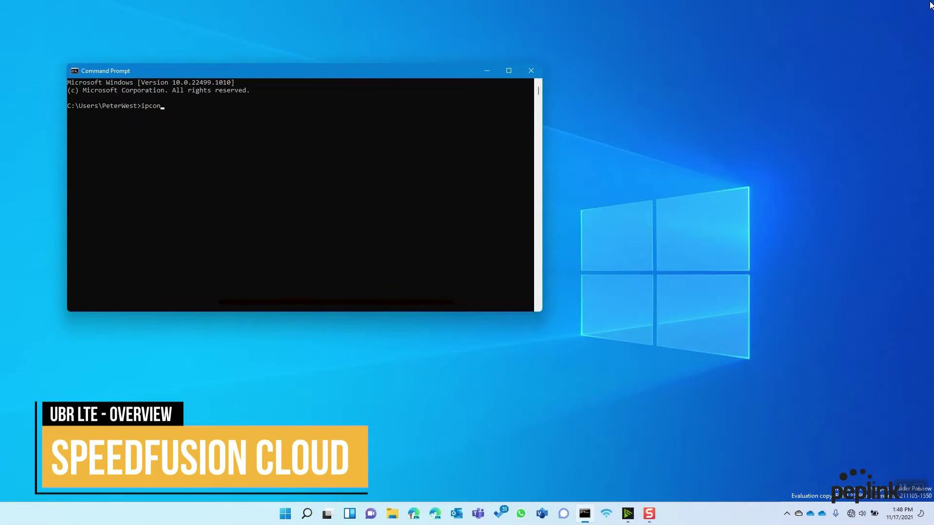
type("fig")
key("Return")
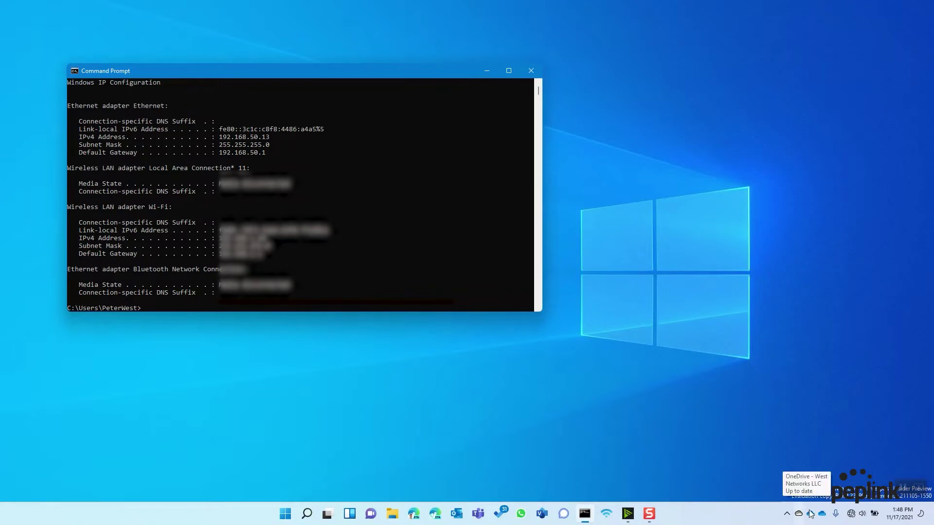
left_click(861, 513)
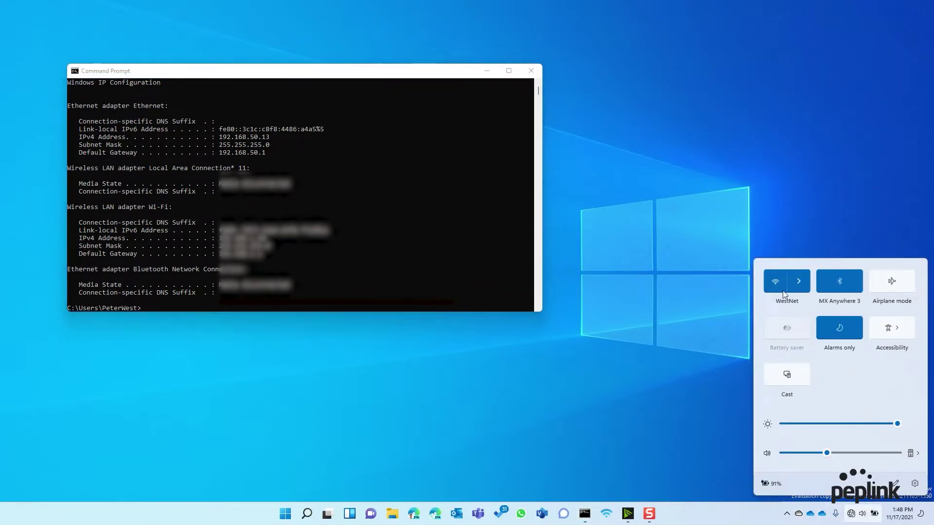
left_click(655, 340)
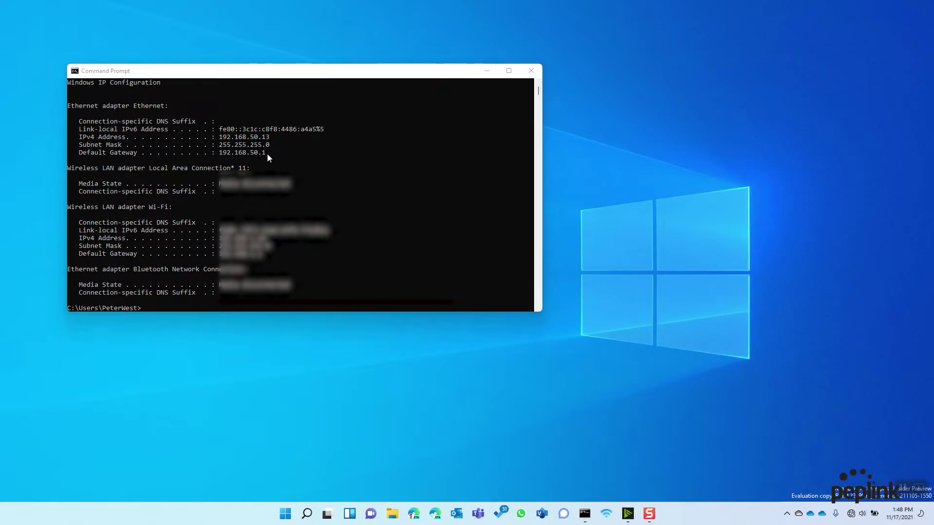
left_click(414, 513)
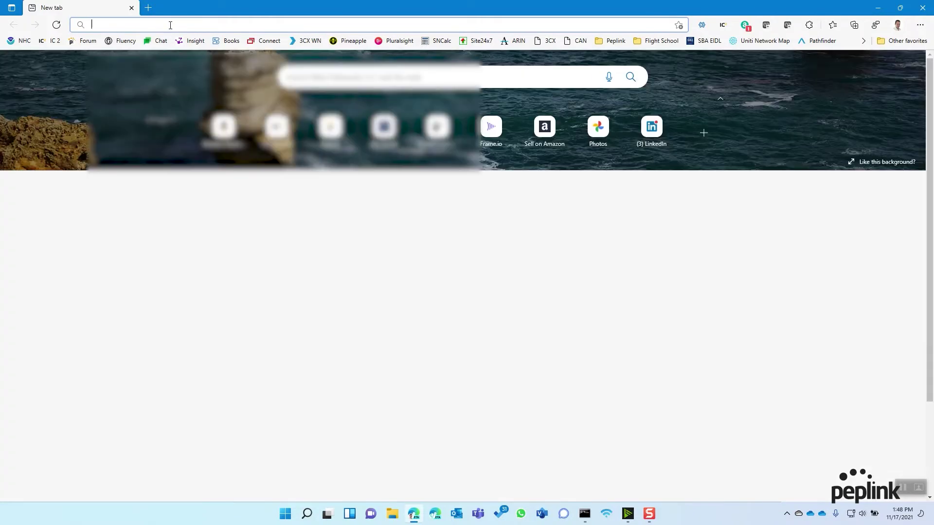
Go to 192.168.50.1 and log in with the admin username and password.
type("192.168.50.1/cgi-bin/MANGA/index.cgi")
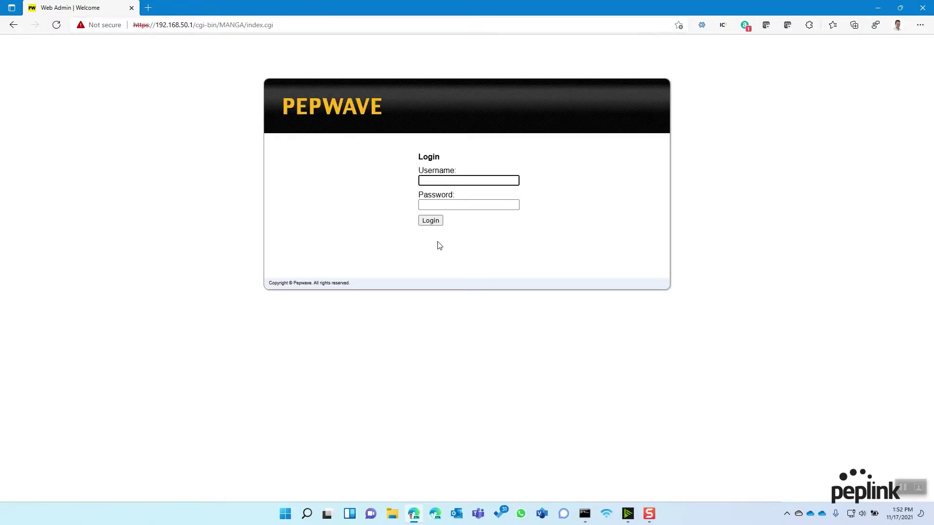
type("min")
key("Tab")
type("a")
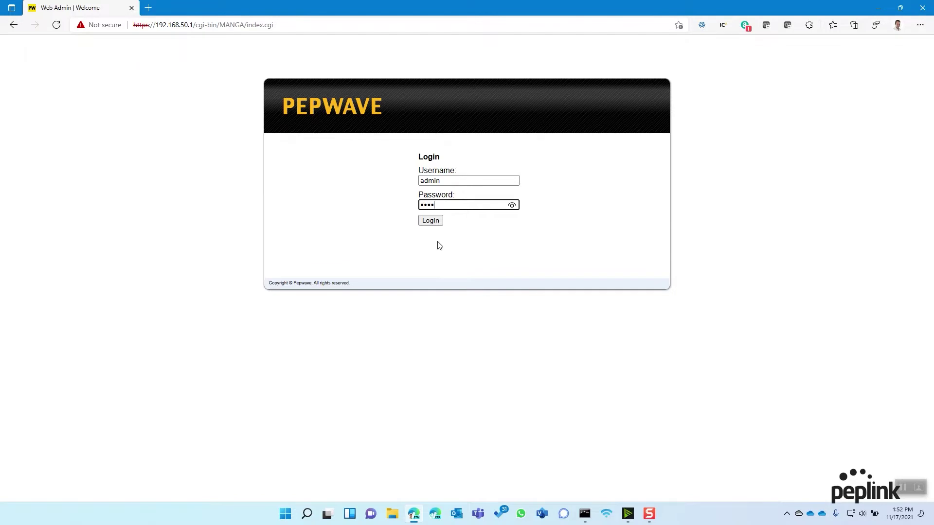
key("Return")
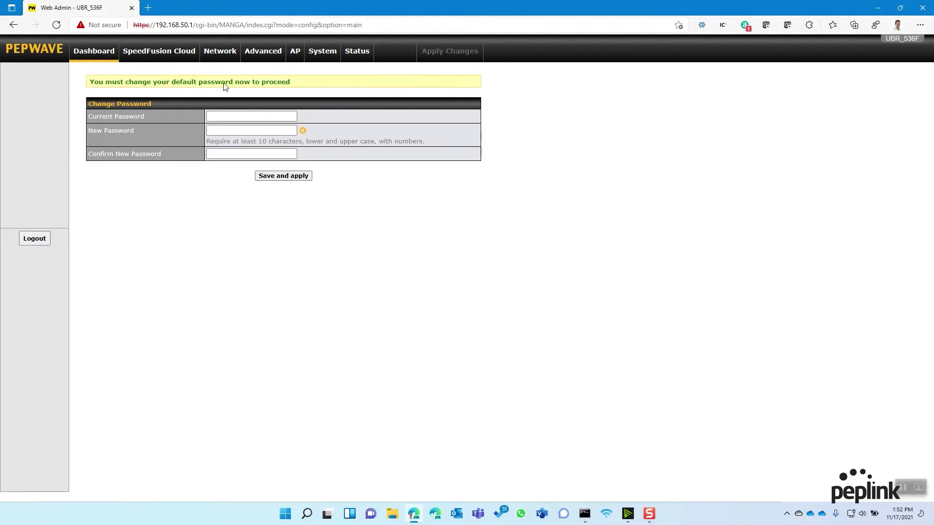
Enter the current admin password and the new password twice, then save and apply.
left_click(235, 116)
type("admin")
key("Tab")
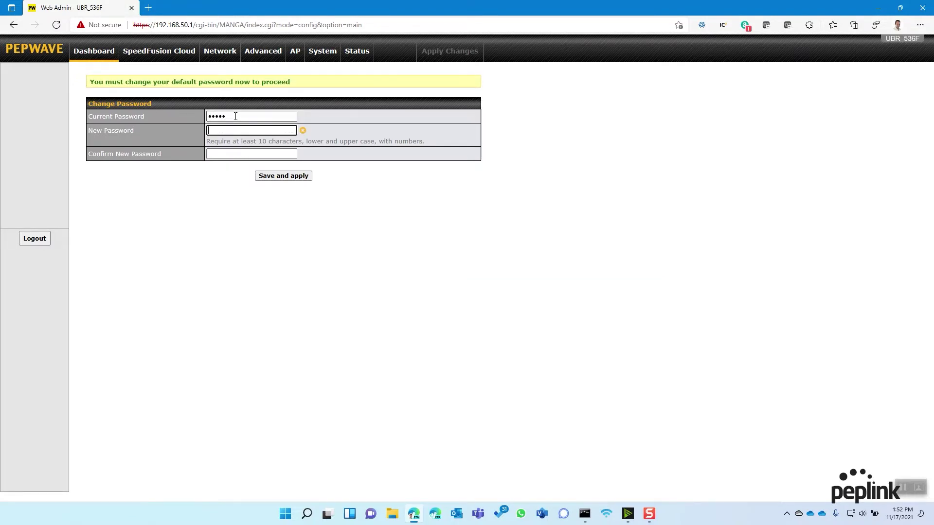
type("••••••••••")
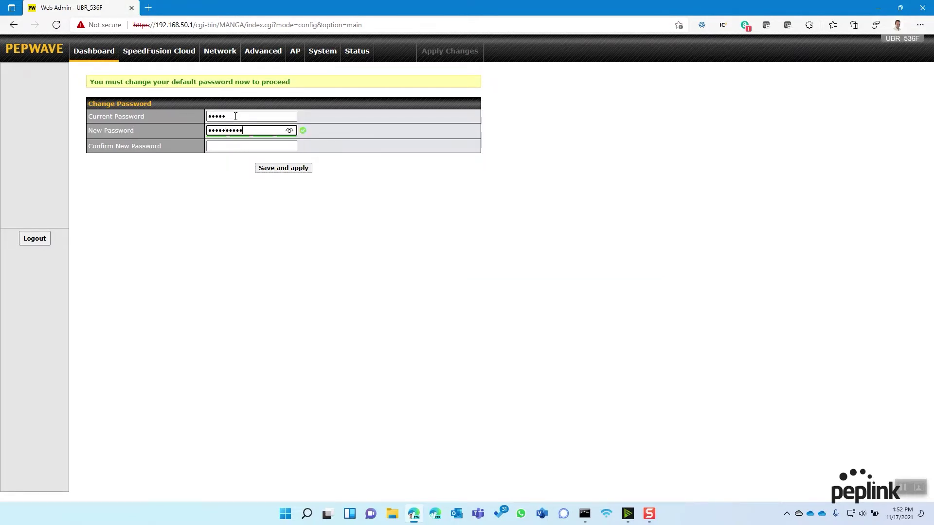
key("Tab")
type("••••••••••")
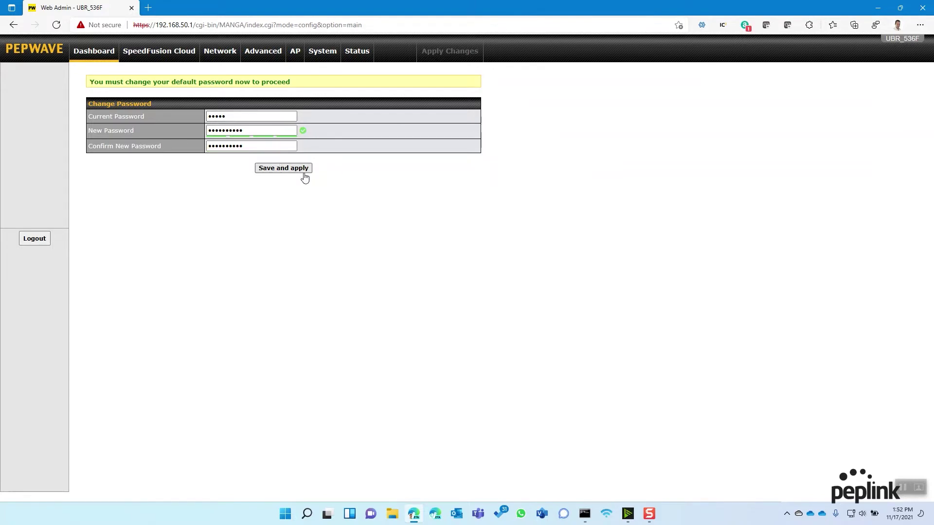
left_click(304, 173)
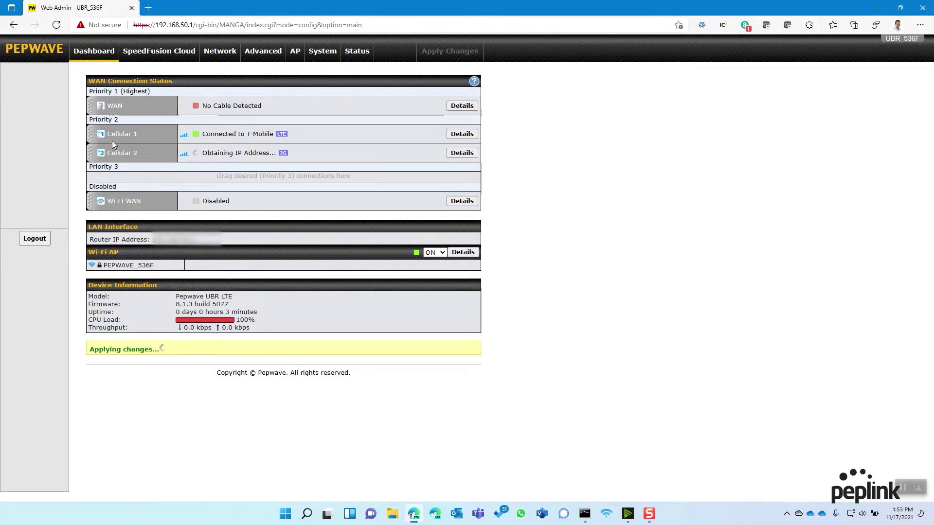
Drag Cellular 1 and the disabled Wi-Fi WAN into the Priority 1 group on the Dashboard.
mouse_move(95, 139)
left_mouse_down()
mouse_move(94, 121)
mouse_move(94, 138)
left_mouse_up()
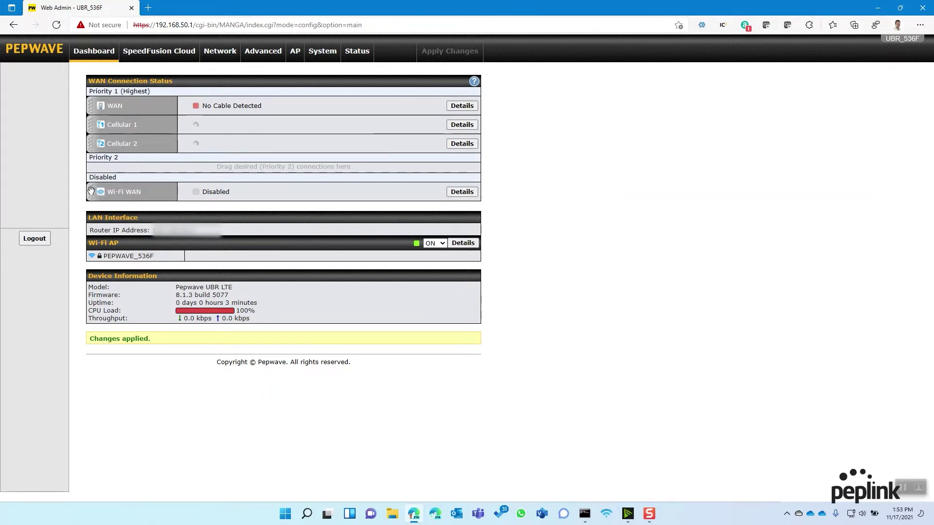
left_click_drag(91, 190, 91, 162)
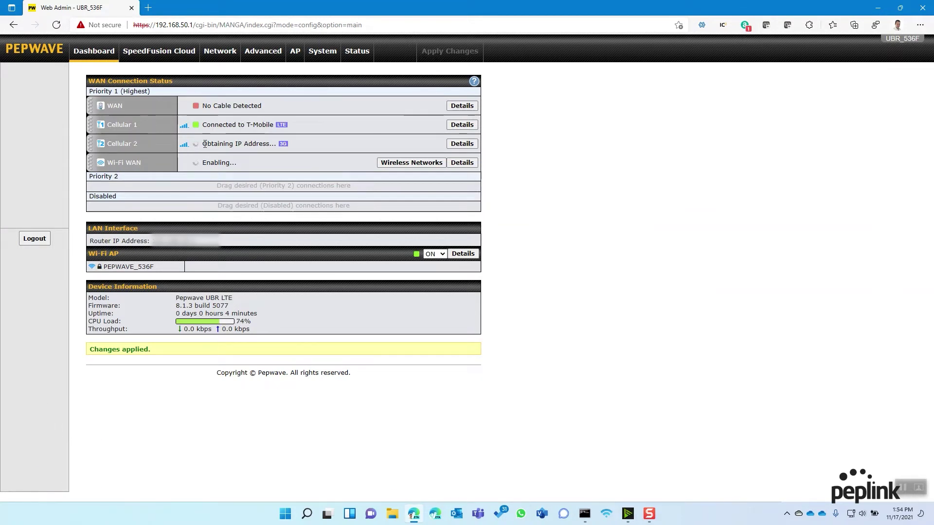
left_click_drag(205, 143, 271, 144)
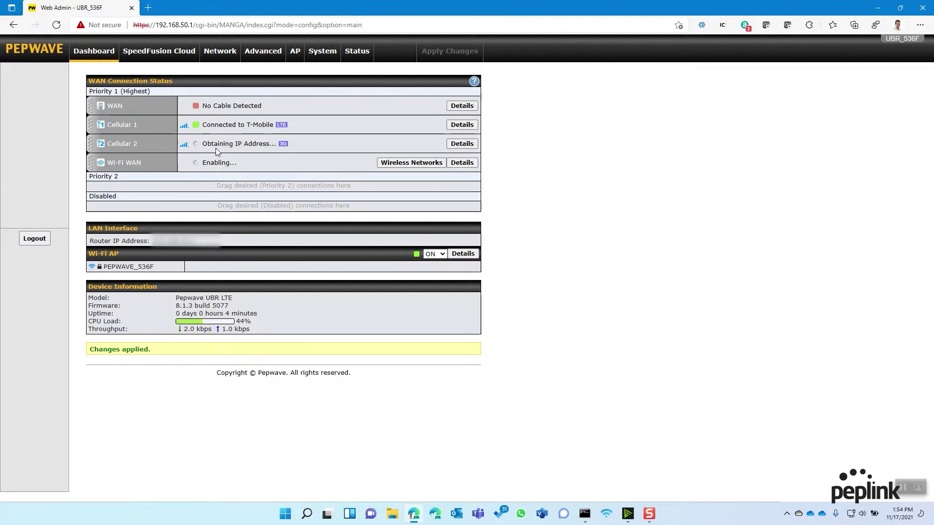
Set Cellular 2's SIM A operator settings to Custom with APN 'broadband' and apply.
left_click(460, 143)
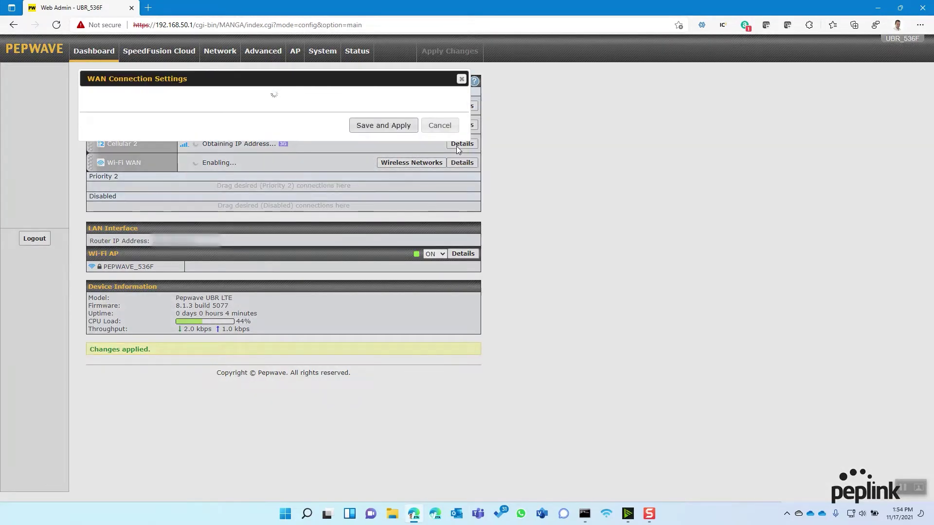
scroll(315, 222, "down", 6)
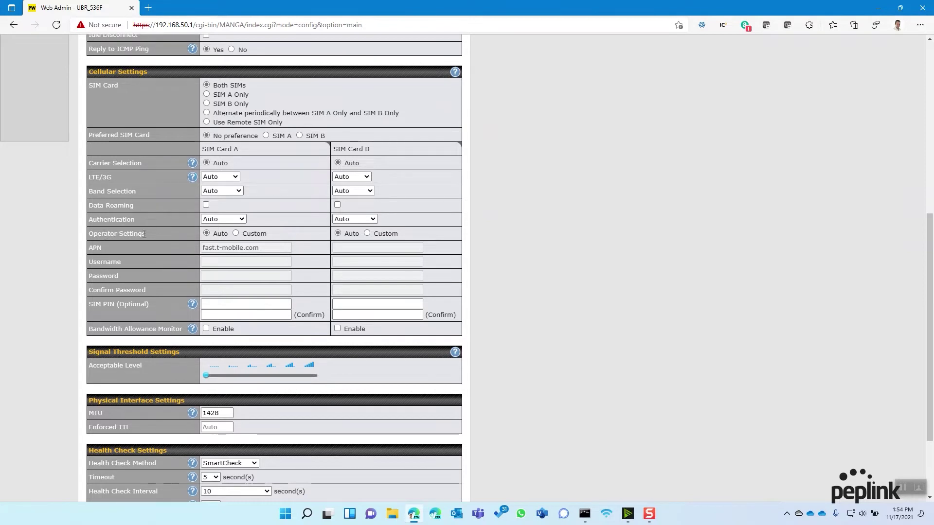
left_click(236, 234)
triple_click(258, 248)
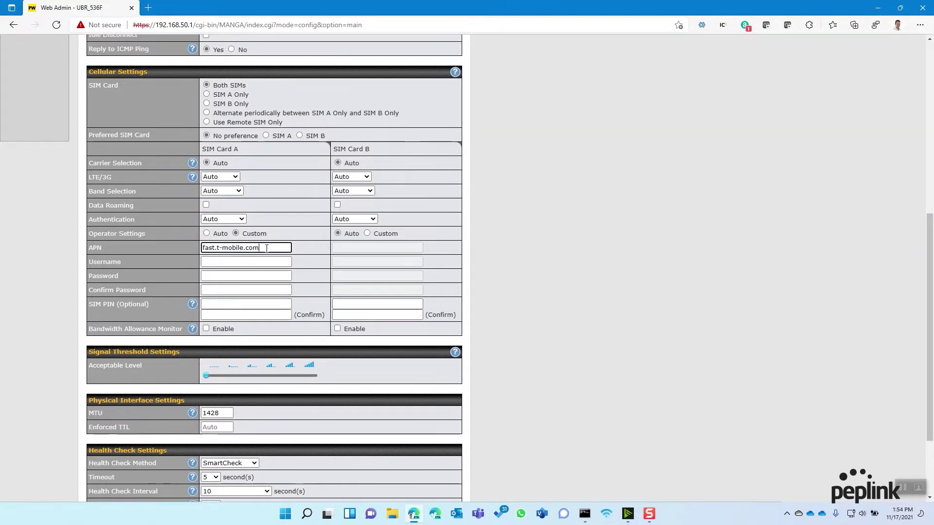
type("broadband")
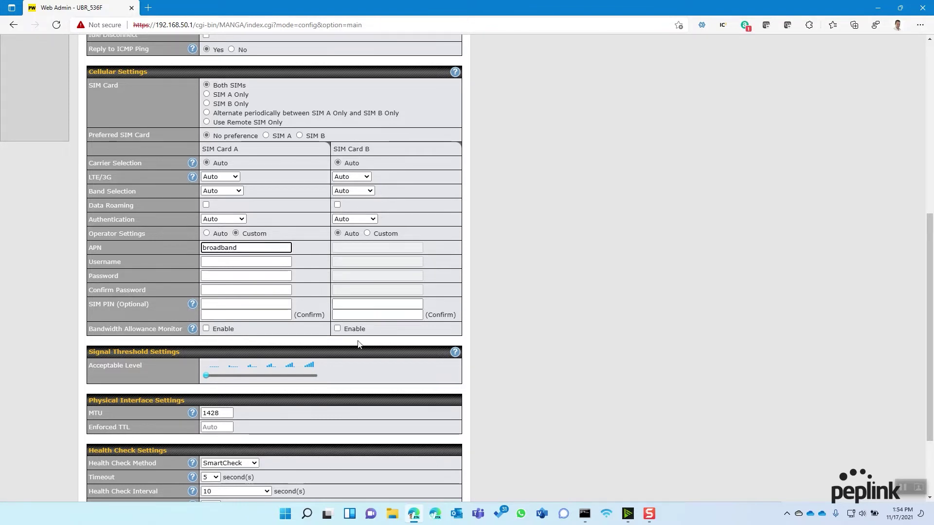
scroll(375, 430, "down", 3)
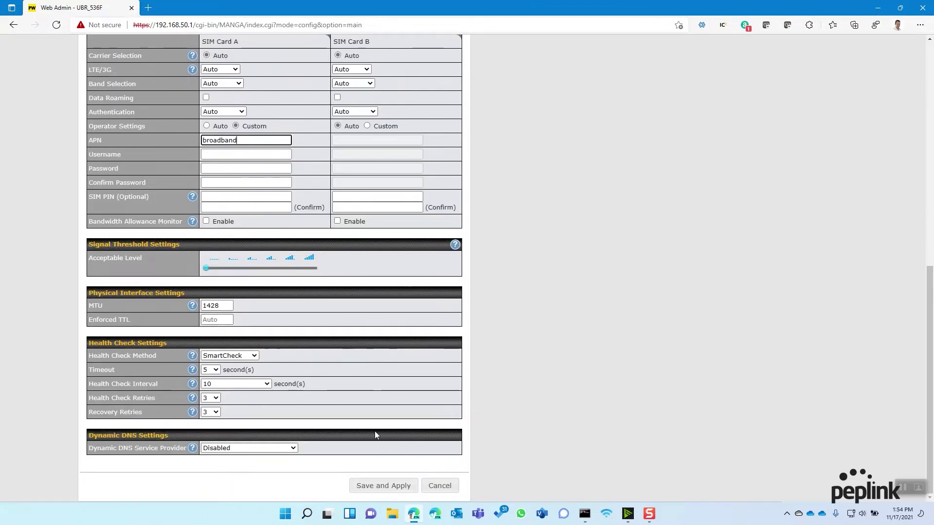
left_click(372, 482)
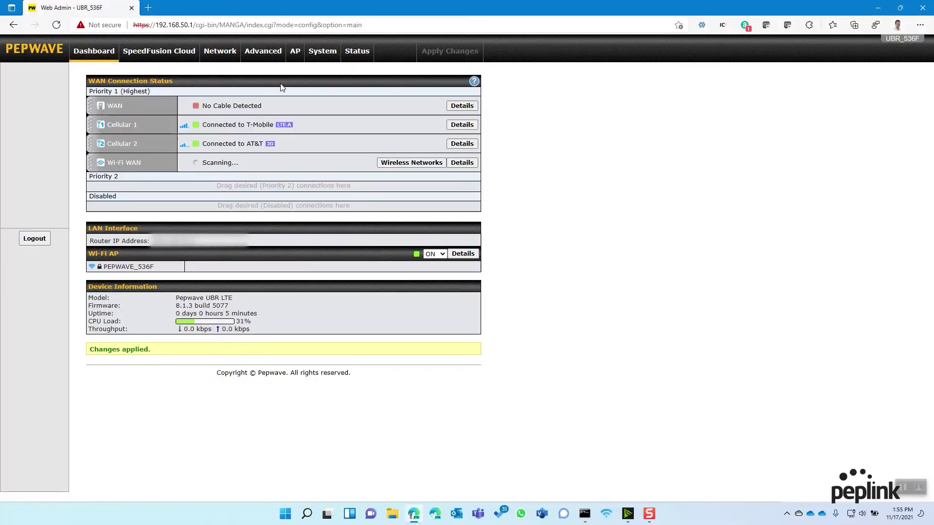
Rename the wireless SSID to 'Peters_UBR' and enter a new WPA2 shared key.
left_click(295, 57)
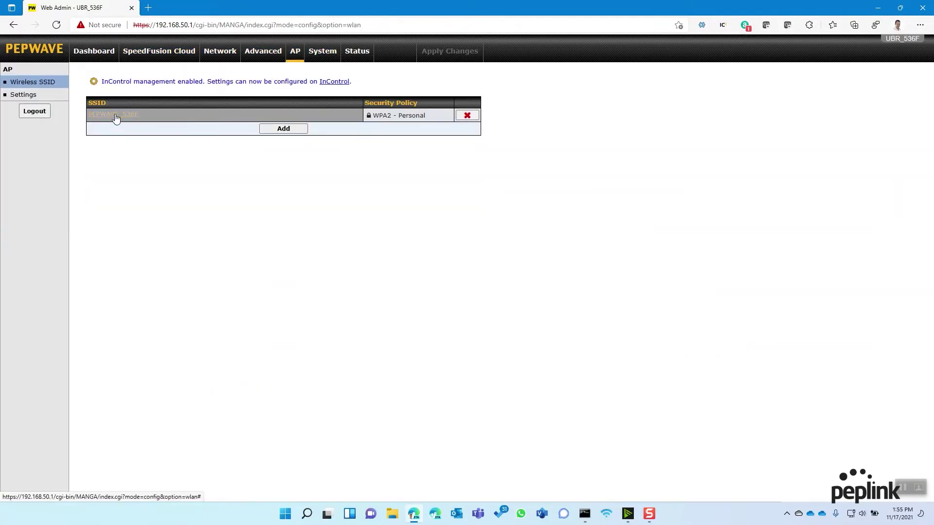
left_click(117, 119)
double_click(218, 111)
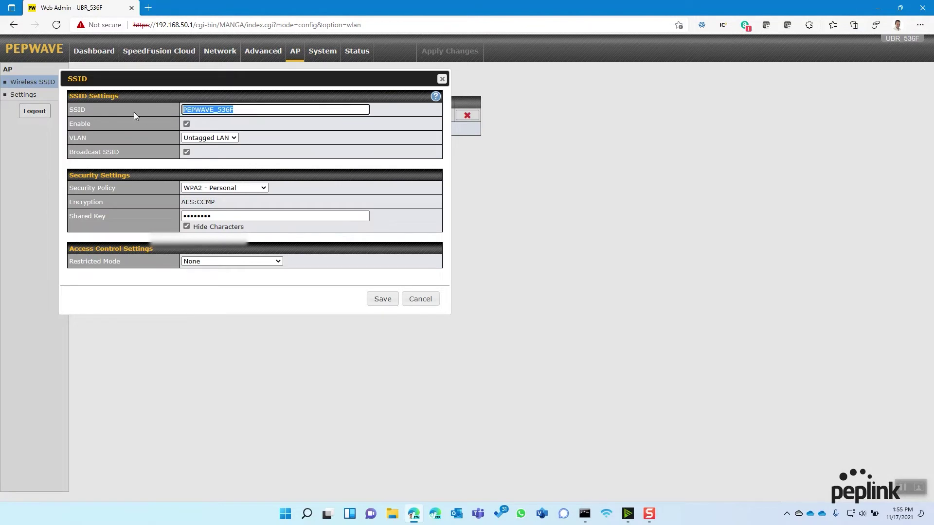
type("Peters_UBR")
double_click(184, 217)
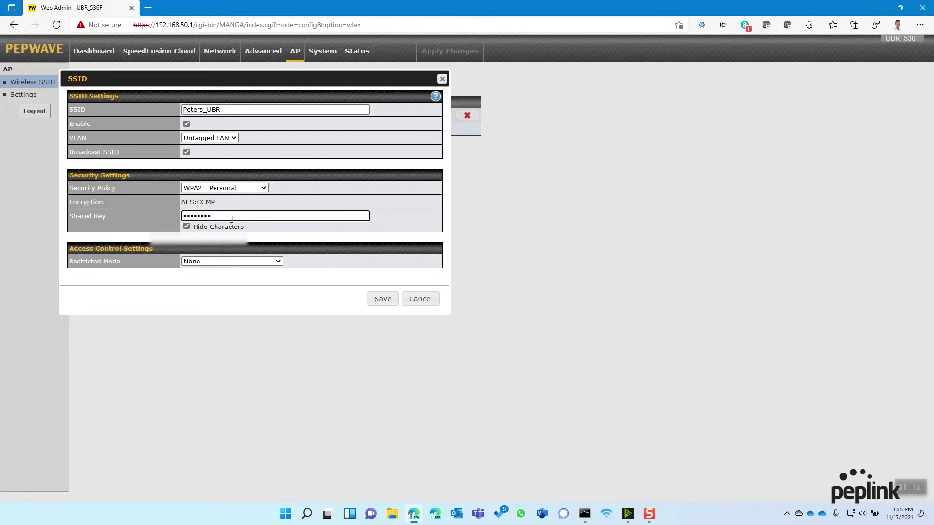
type("*****")
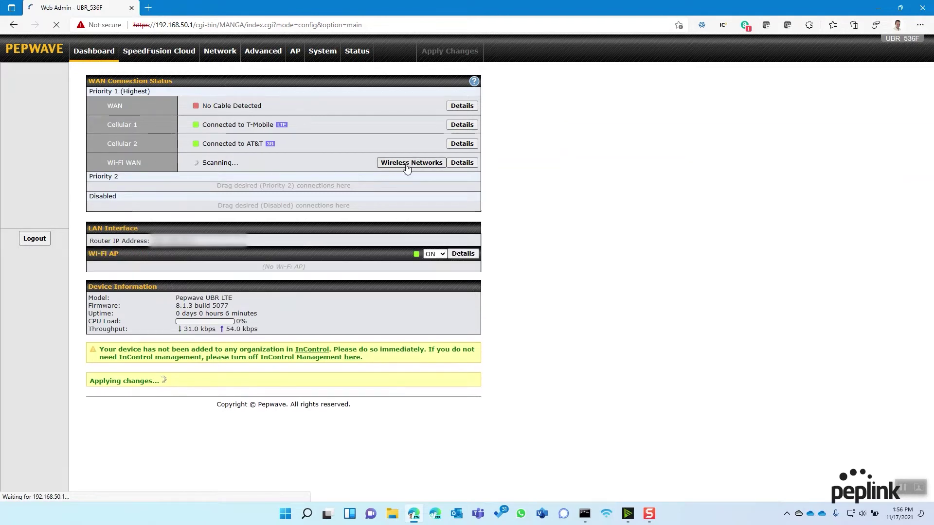
Scan from the Wi-Fi WAN row to list nearby networks such as CCT, WestGuest and WestNet.
left_click(406, 165)
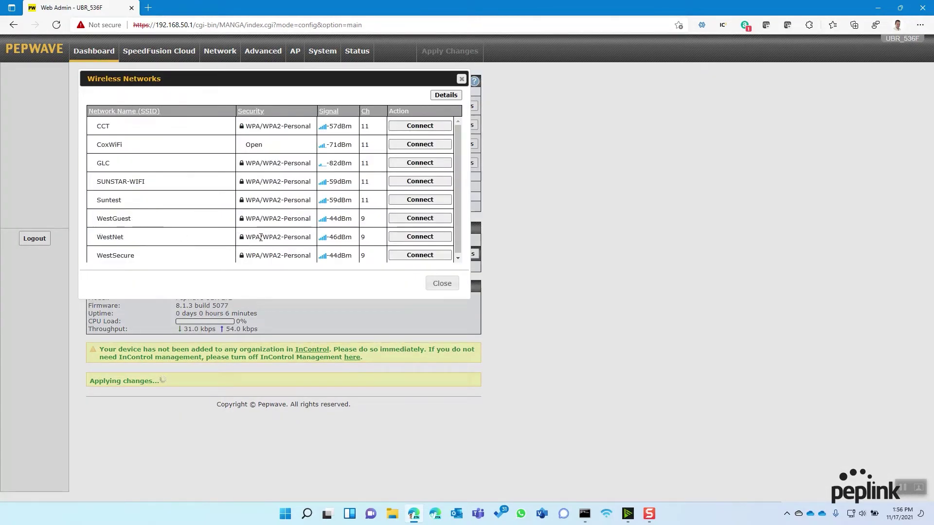
Connect the Wi-Fi WAN to WestNet with its shared key and save the profile.
left_click(430, 242)
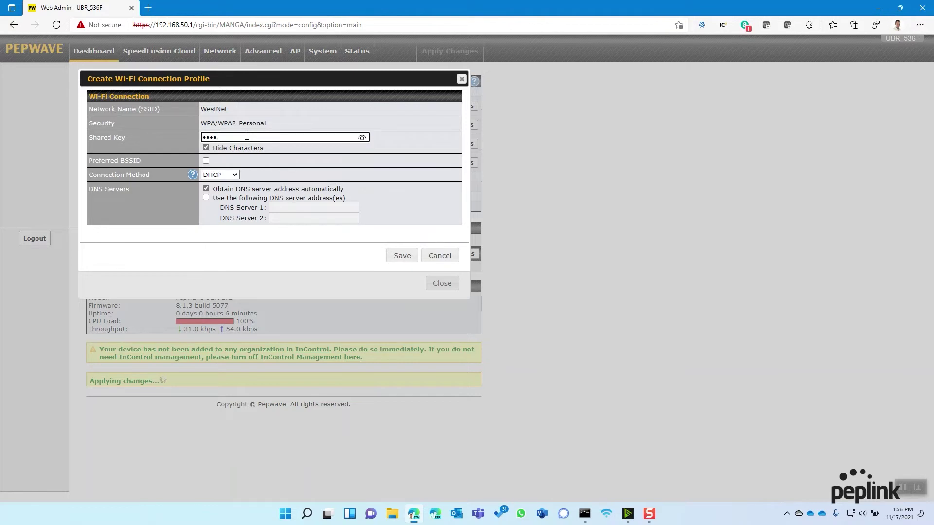
type("x")
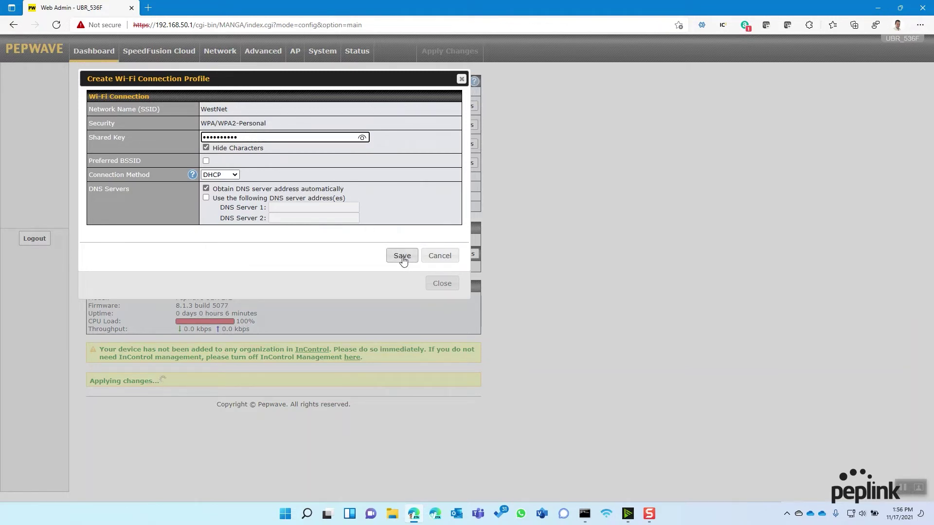
key("BackSpace")
key("BackSpace")
left_click(404, 256)
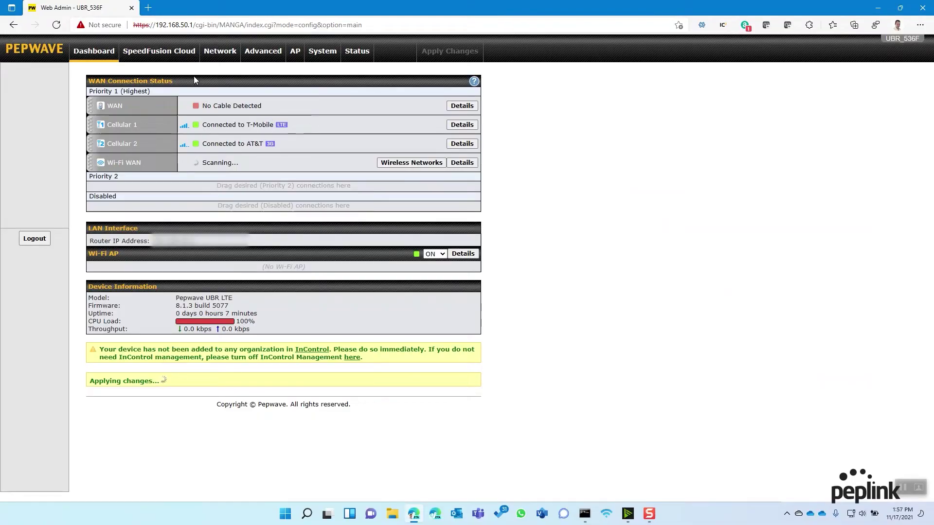
left_click(161, 51)
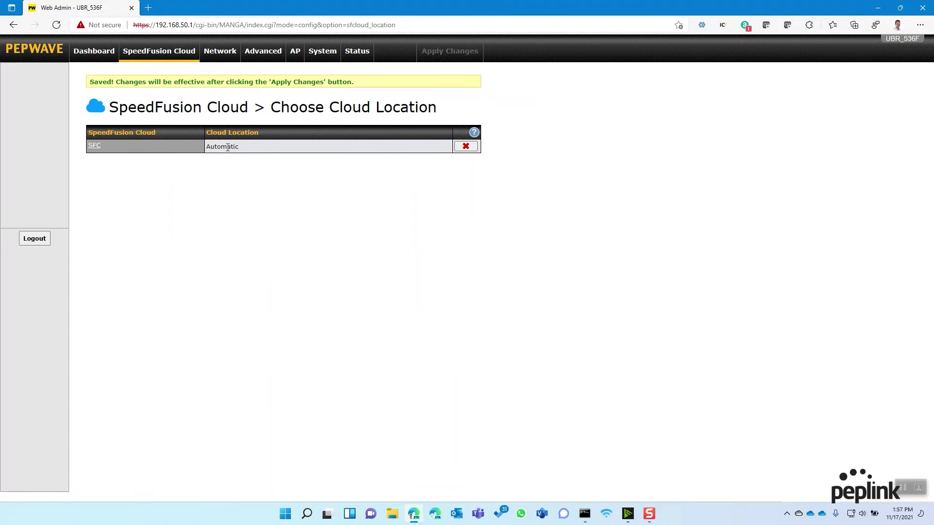
Open the SFC profile to view its Default tunnel and the four WAN links at Priority 1.
left_click(98, 149)
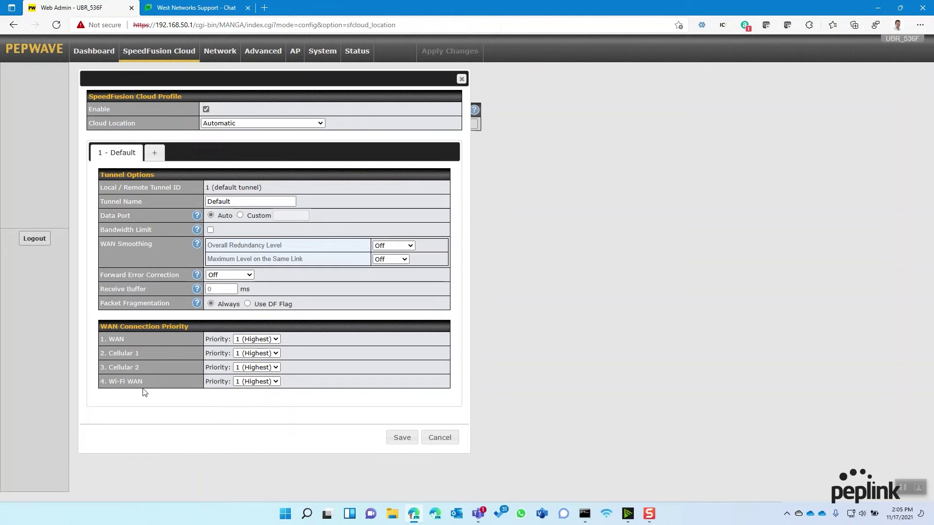
Set Cellular 1 and Cellular 2 to priority 2 in the SFC profile.
left_click(249, 354)
left_click(249, 381)
left_click(251, 368)
left_click(248, 394)
left_click(246, 399)
Save the SFC profile, apply the changes, and return to the dashboard.
left_click(402, 438)
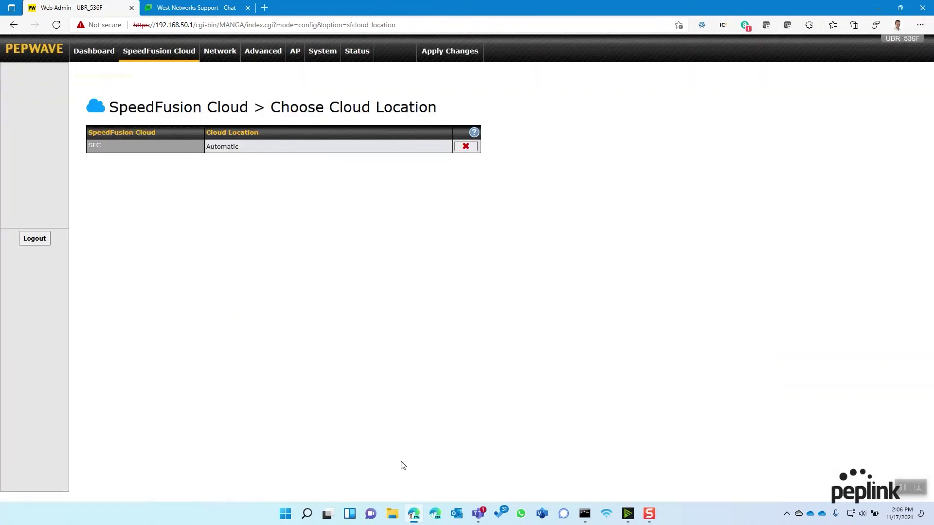
left_click(465, 53)
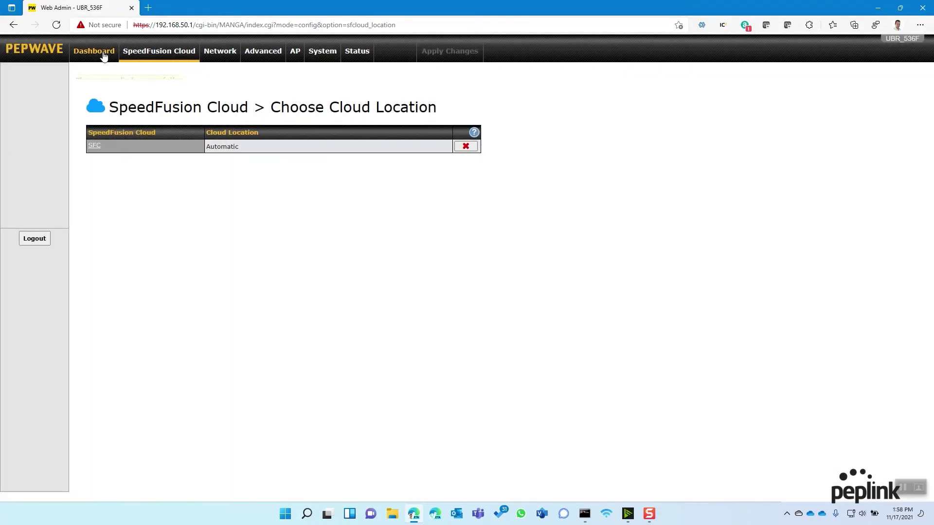
left_click(103, 56)
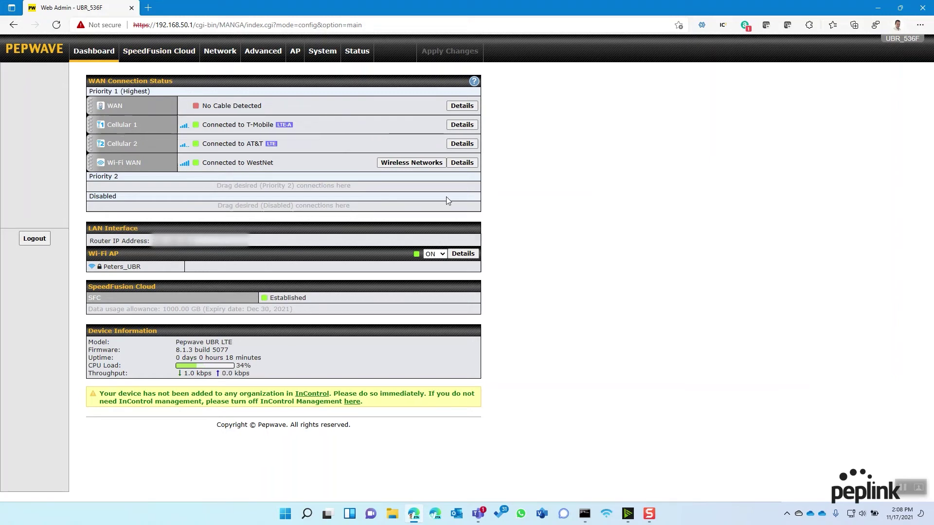
Check the SpeedFusion remote peer status, then go to the Advanced PepVPN with SpeedFusion settings.
left_click(363, 53)
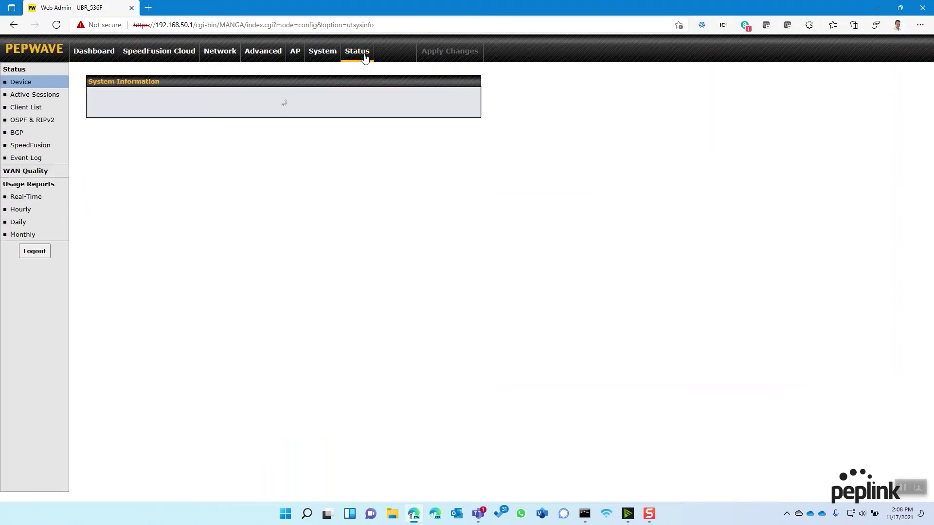
left_click(39, 146)
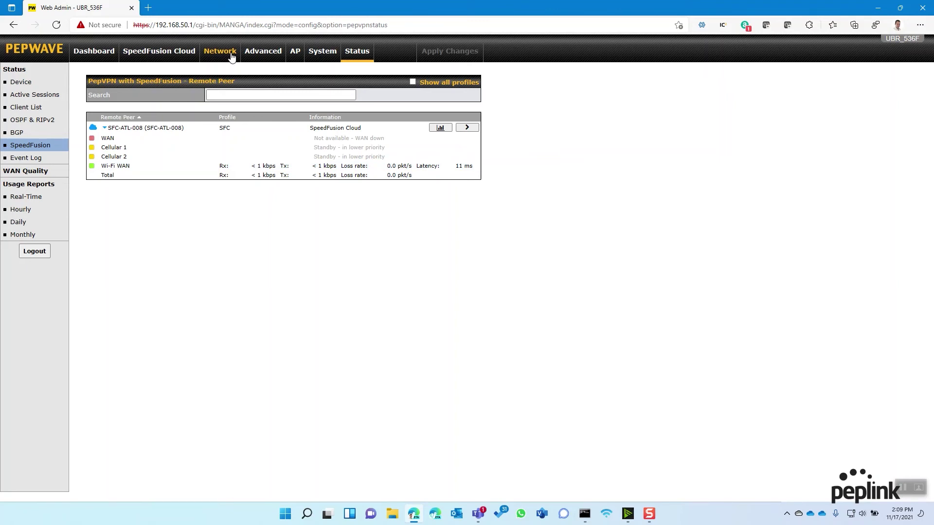
left_click(261, 53)
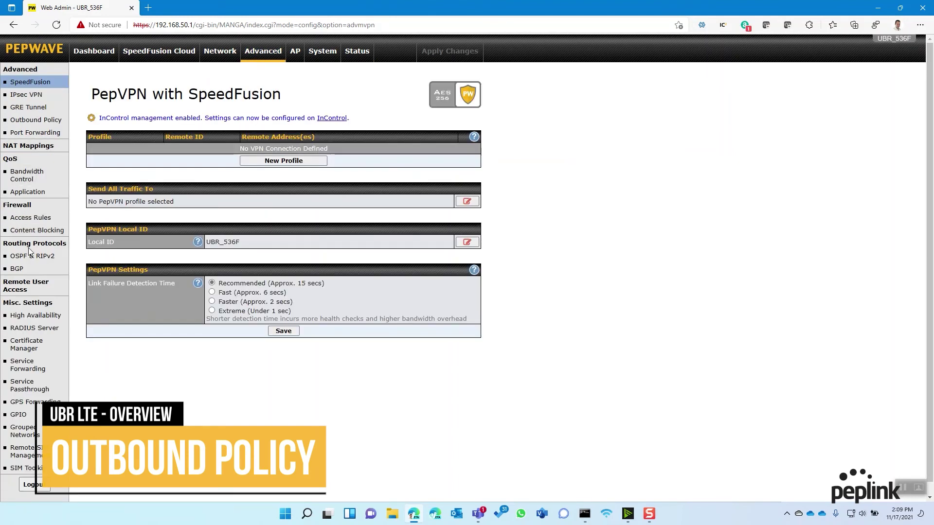
Add a custom outbound policy rule named 'Bonding SFC' with Destination set to Any.
left_click(35, 120)
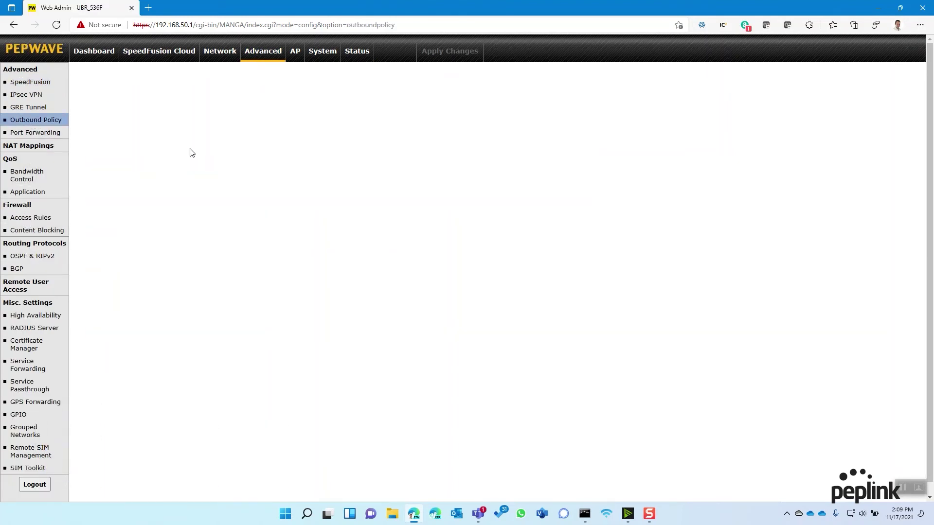
left_click(290, 143)
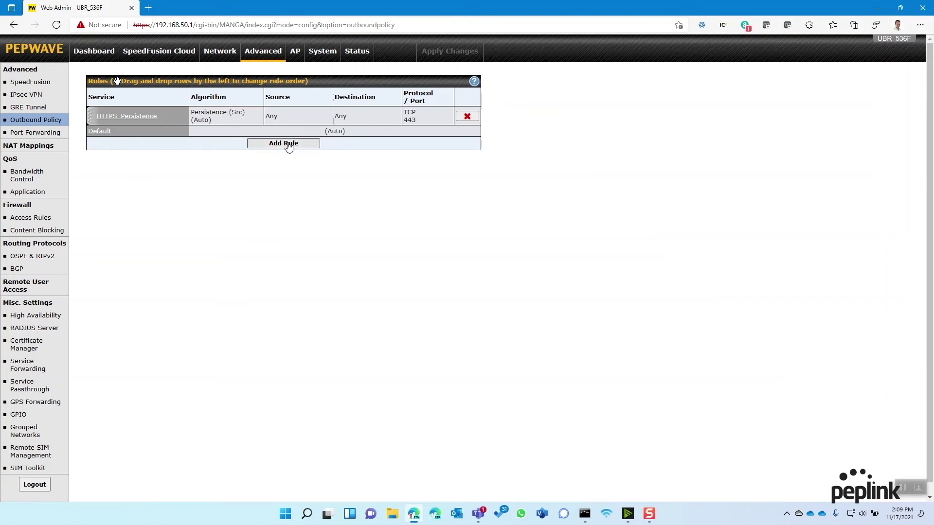
type("Bo")
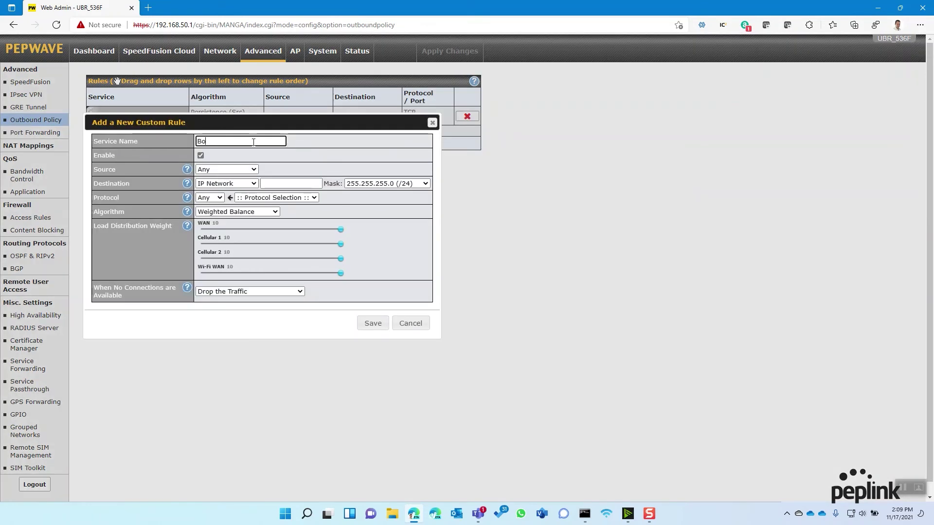
type("nding SFC")
left_click(262, 183)
left_click(227, 183)
left_click(222, 193)
left_click(229, 212)
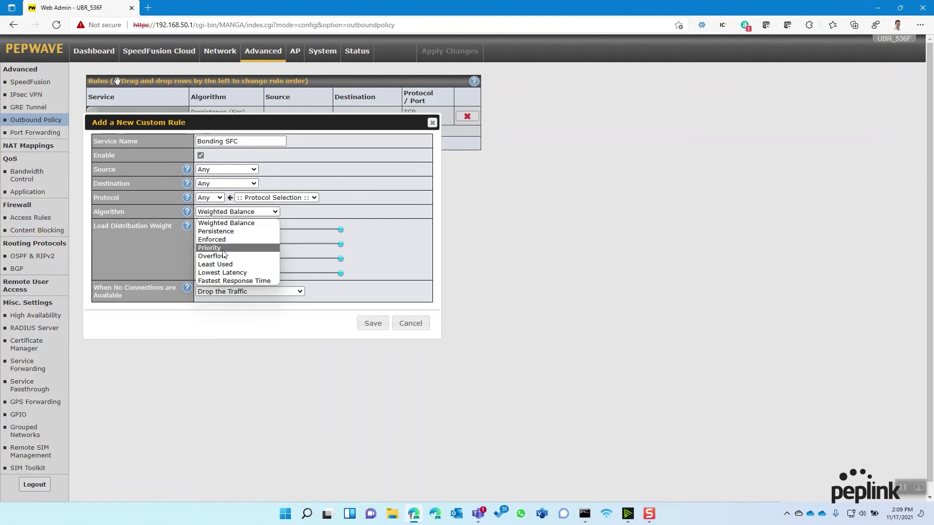
Use the Priority algorithm with Cloud: SFC highest and WAN, Cellular 1, Wi-Fi WAN not in use.
left_click(220, 247)
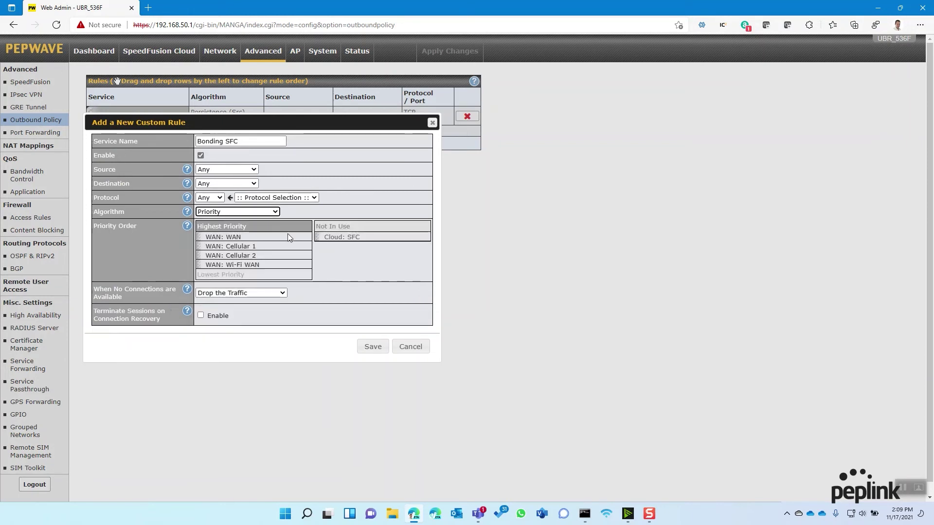
mouse_move(322, 236)
left_mouse_down()
mouse_move(253, 237)
mouse_move(336, 239)
left_mouse_up()
left_click_drag(233, 246, 341, 237)
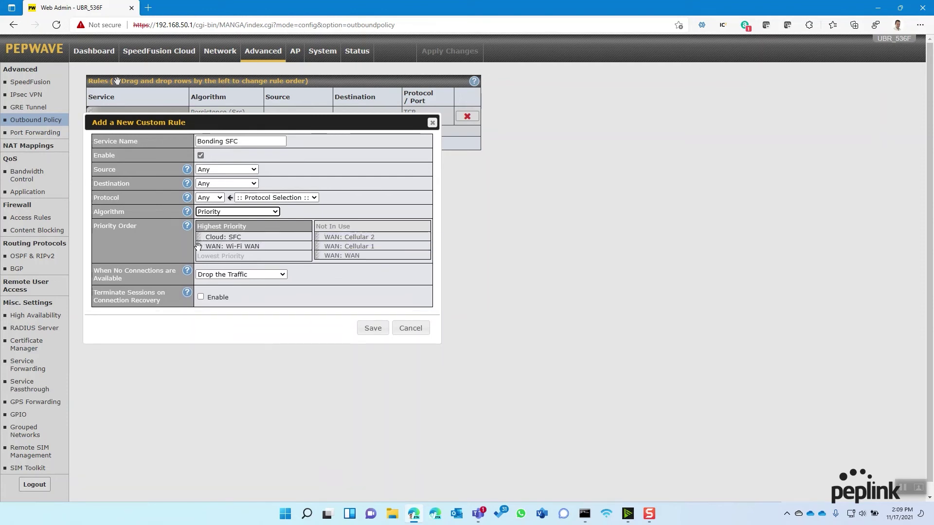
left_click_drag(198, 246, 335, 237)
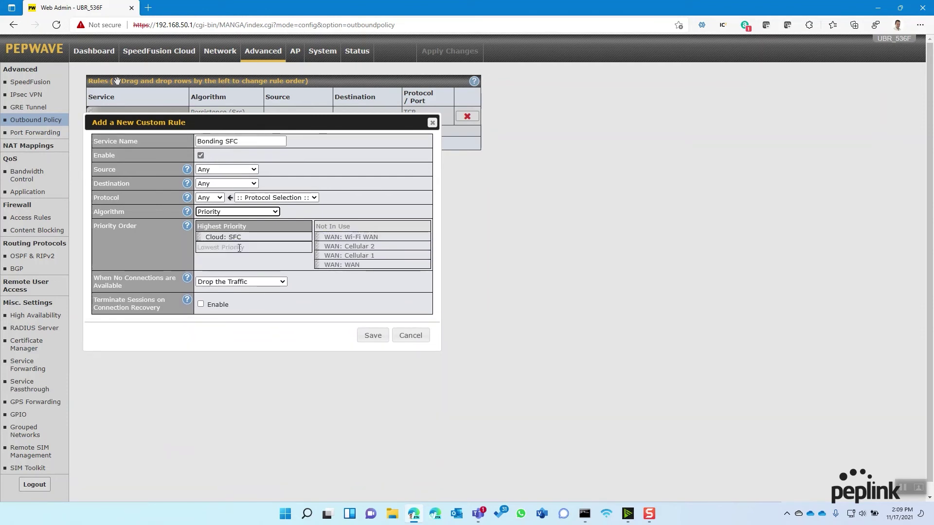
Set no-connection handling to Fall-through to Next Rule and enable Terminate Sessions on recovery.
left_click(233, 284)
left_click(217, 301)
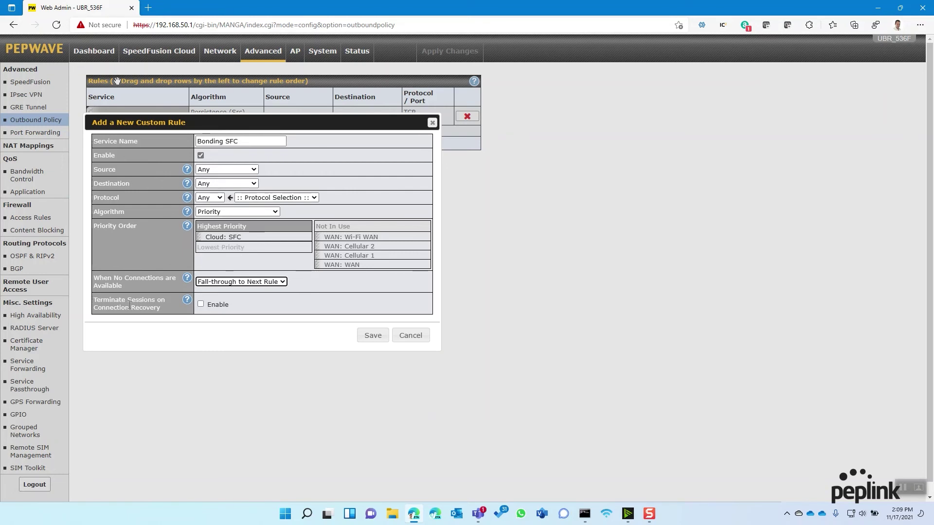
left_click(200, 304)
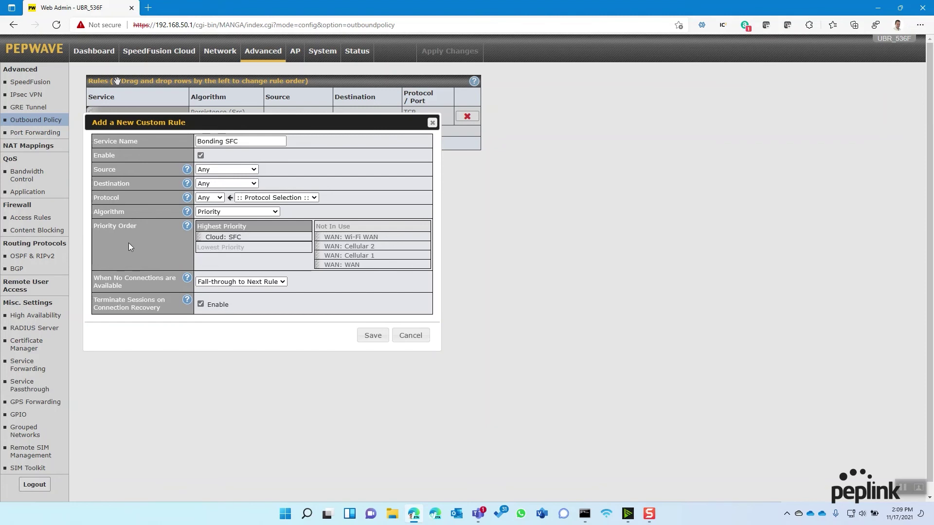
left_click_drag(94, 280, 143, 292)
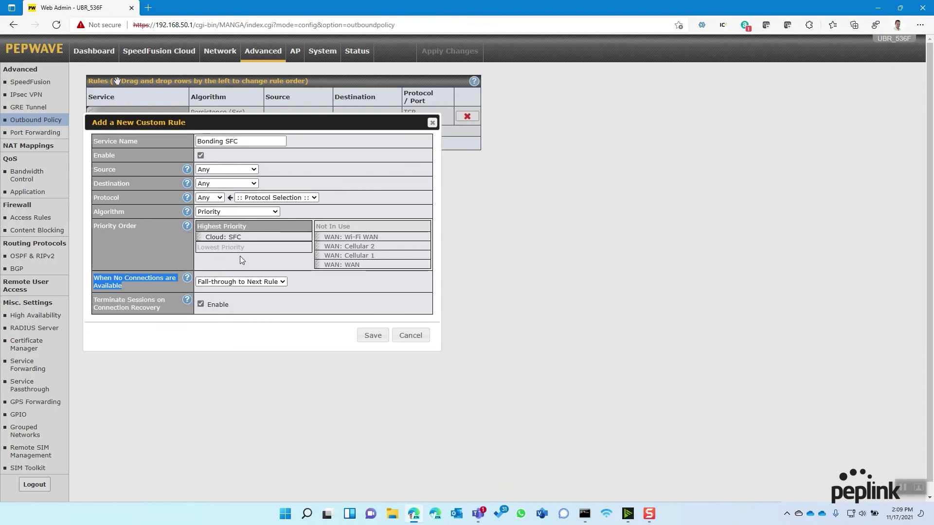
left_click(131, 250)
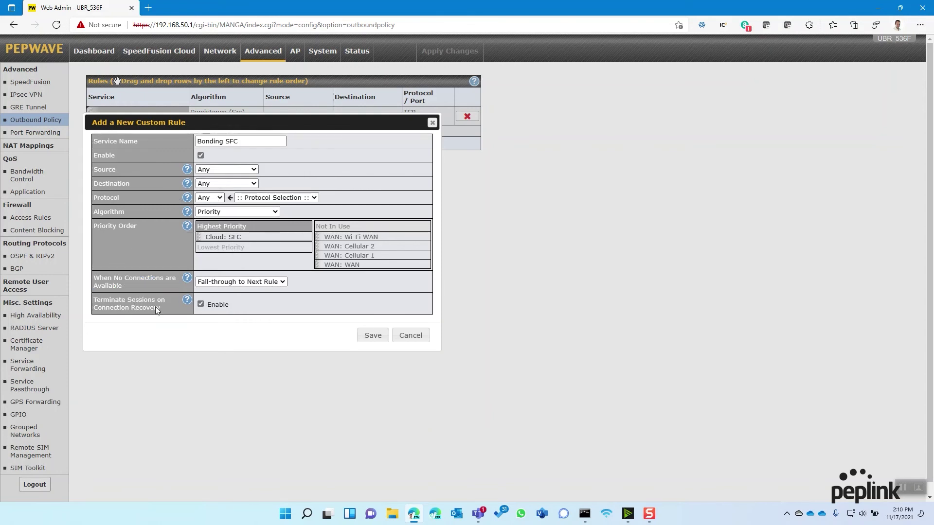
left_click_drag(96, 300, 180, 313)
left_click(141, 312)
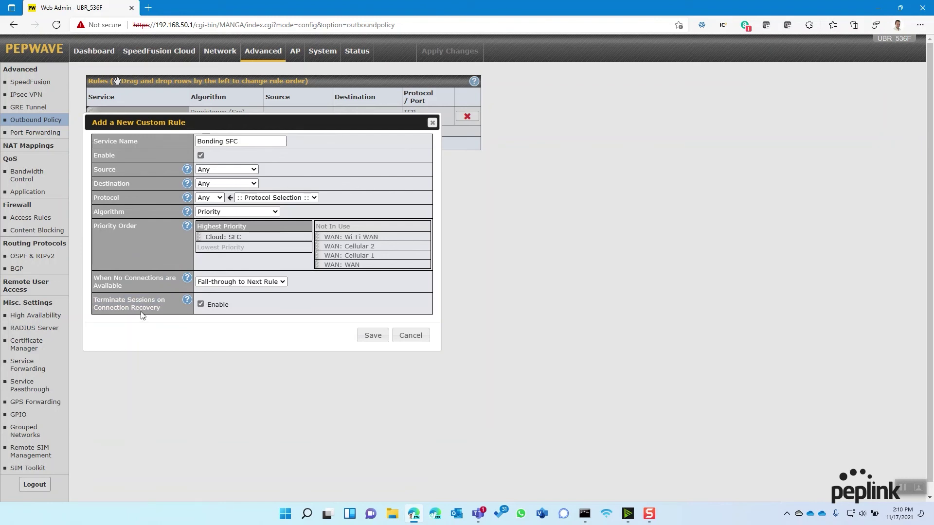